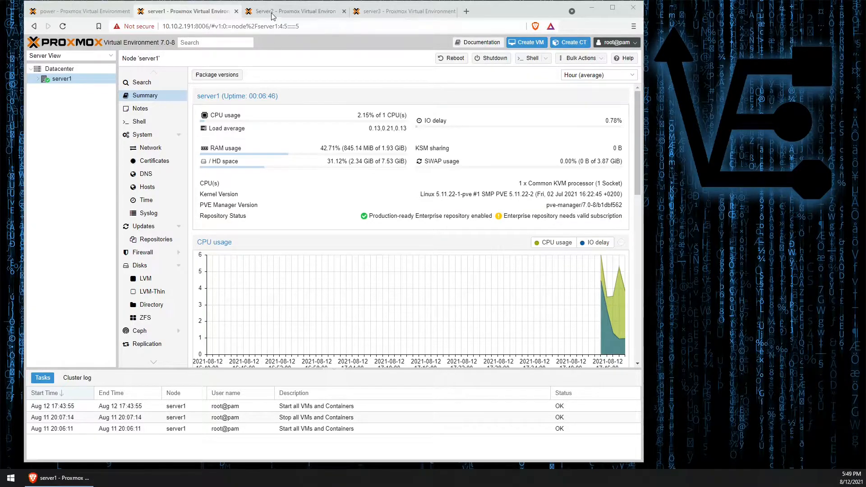
Review the node summaries of server1, Server2 and server3.
{"action": "left_click", "coordinate": [371, 13]}
{"action": "left_click", "coordinate": [274, 11]}
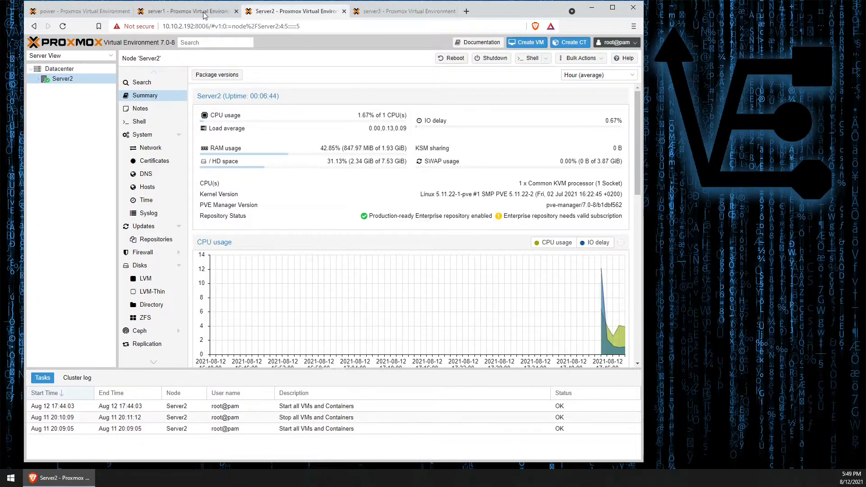
{"action": "left_click", "coordinate": [212, 11]}
{"action": "left_click", "coordinate": [274, 12]}
{"action": "left_click", "coordinate": [378, 11]}
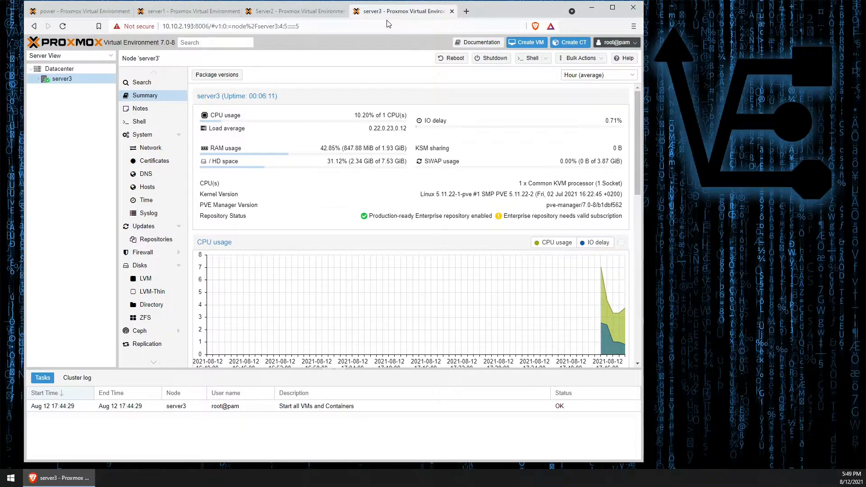
Create a cluster named VE on server1 using 10.10.2.191 as link 0, and close the task output.
{"action": "left_click", "coordinate": [203, 14]}
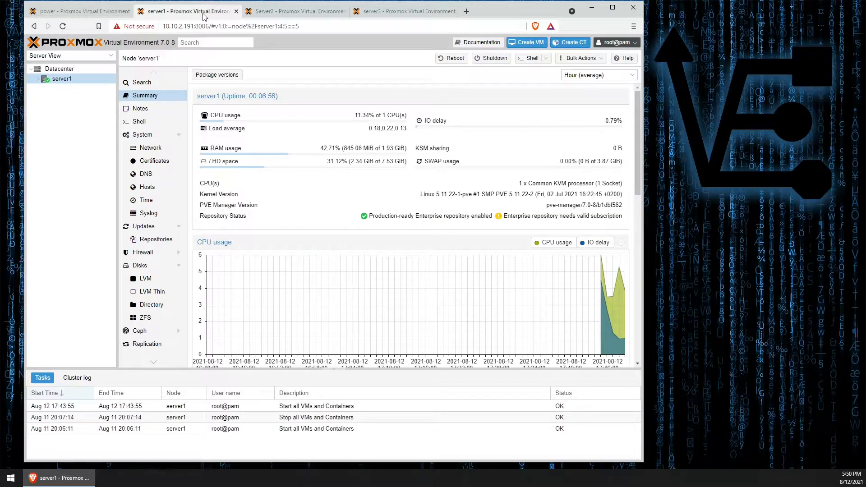
{"action": "left_click", "coordinate": [59, 68]}
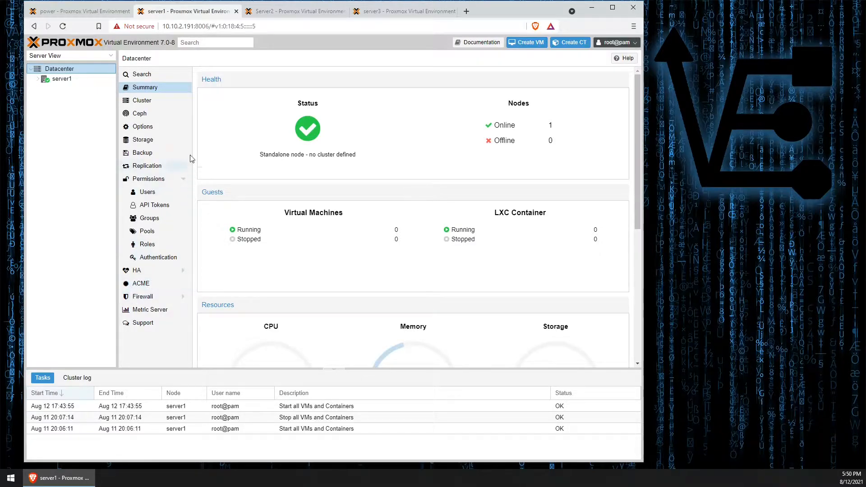
{"action": "left_click", "coordinate": [162, 103]}
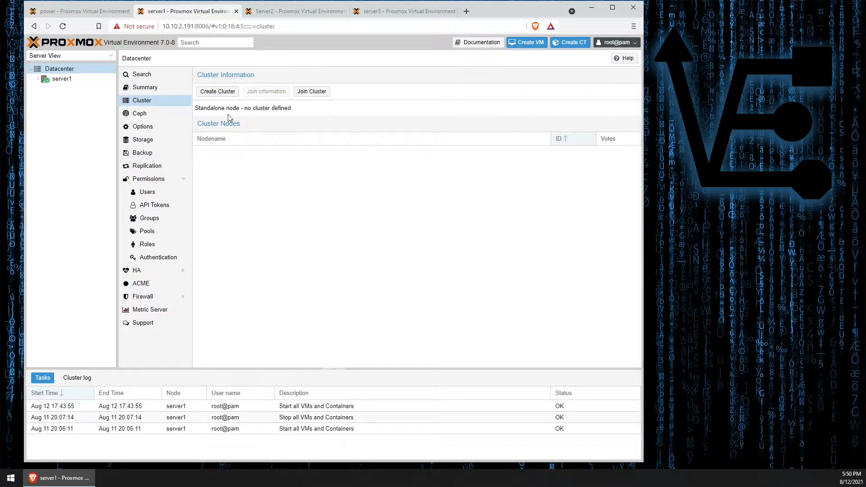
{"action": "left_click", "coordinate": [218, 92]}
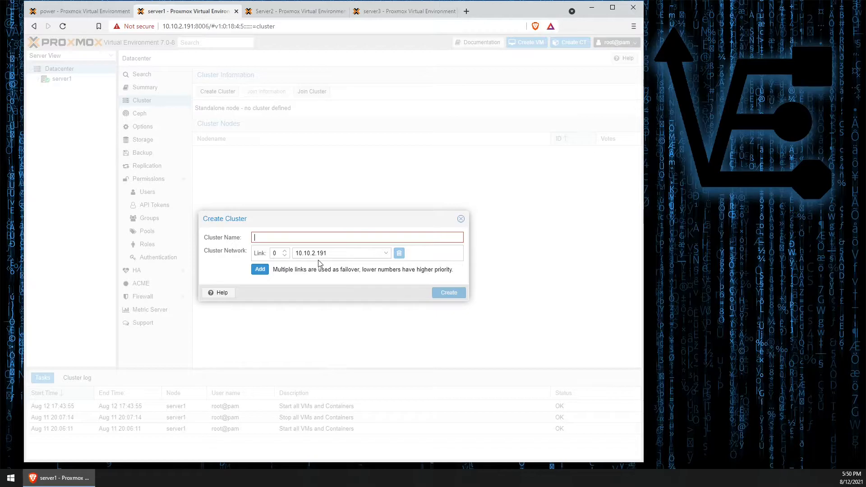
{"action": "type", "text": "VE"}
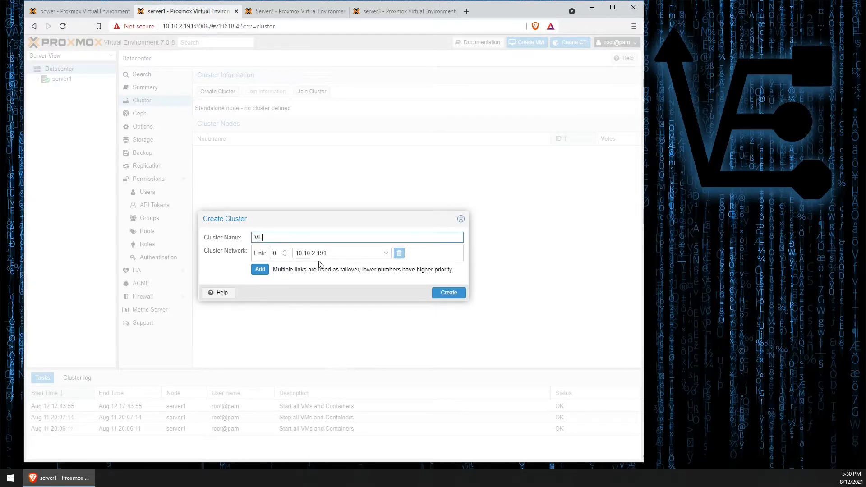
{"action": "left_click", "coordinate": [449, 293]}
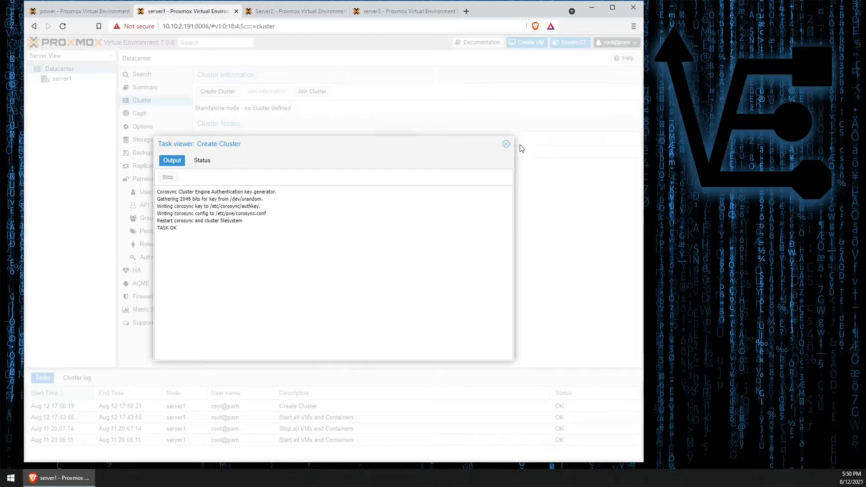
{"action": "left_click", "coordinate": [507, 143]}
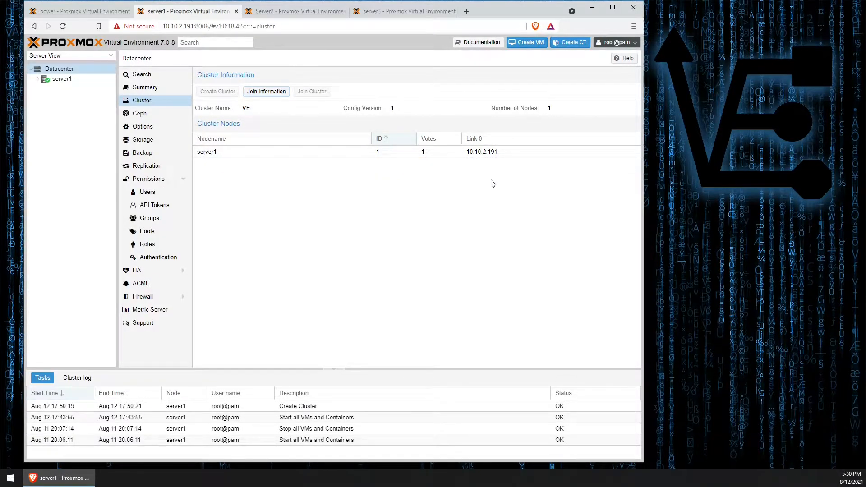
Copy the cluster join information from server1 and paste it into the Cluster Join form on Server2.
{"action": "left_click", "coordinate": [270, 92]}
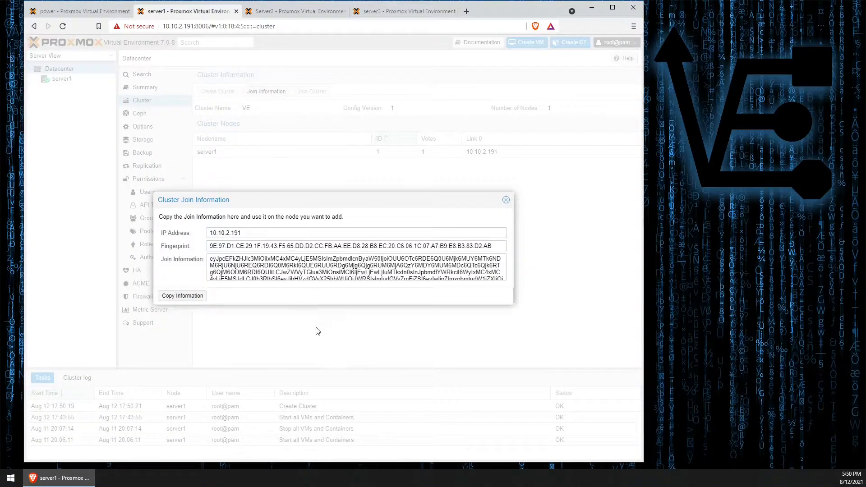
{"action": "left_click", "coordinate": [198, 297]}
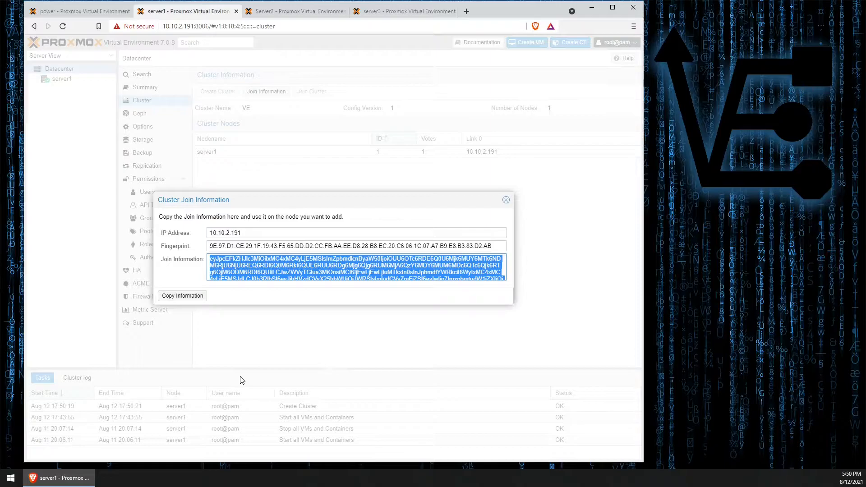
{"action": "left_click", "coordinate": [293, 10]}
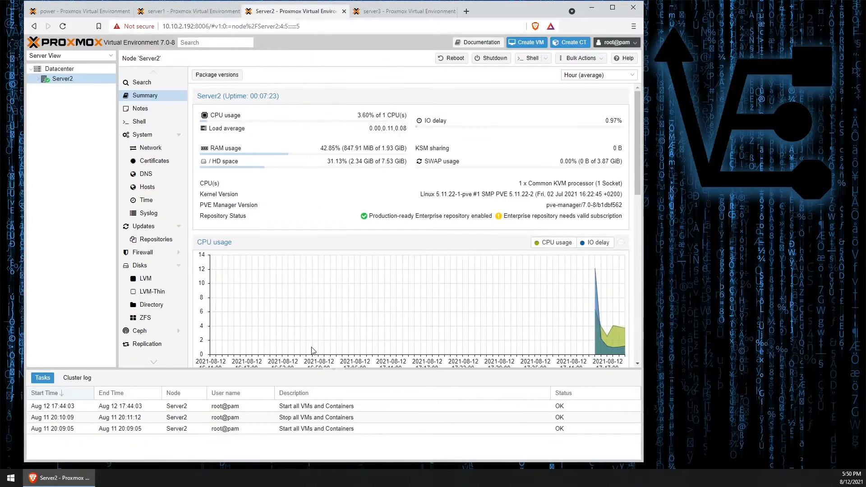
{"action": "left_click", "coordinate": [76, 68]}
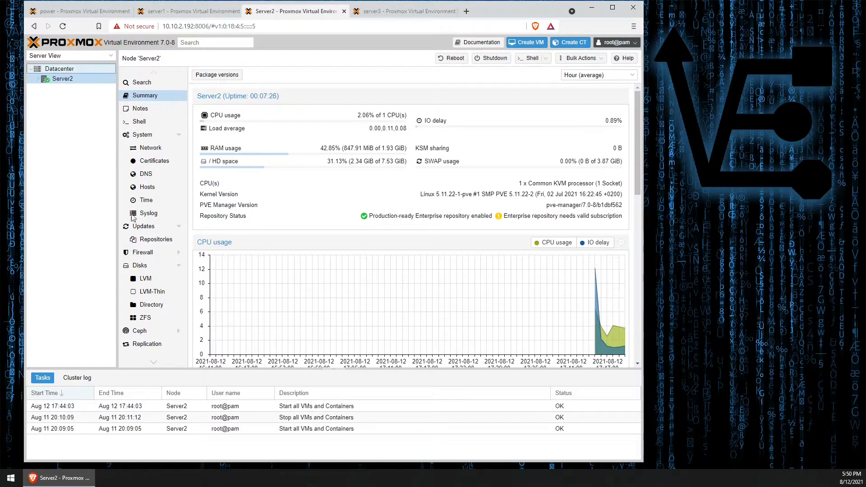
{"action": "left_click", "coordinate": [156, 105]}
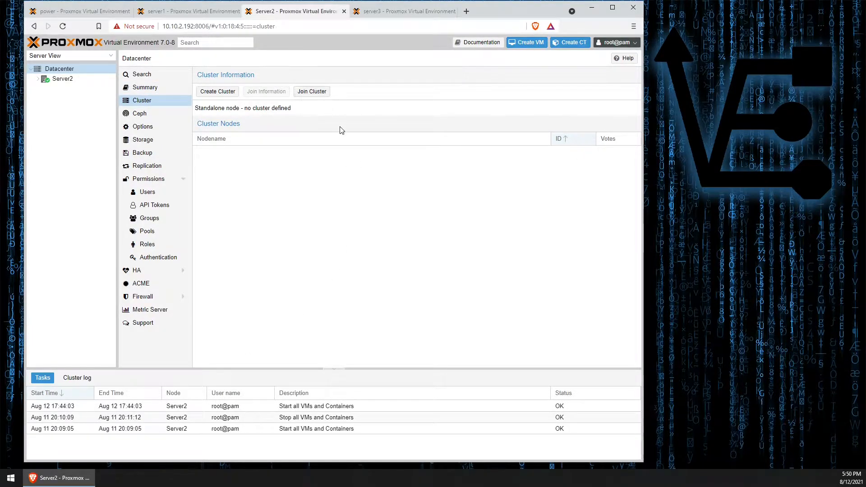
{"action": "left_click", "coordinate": [316, 91]}
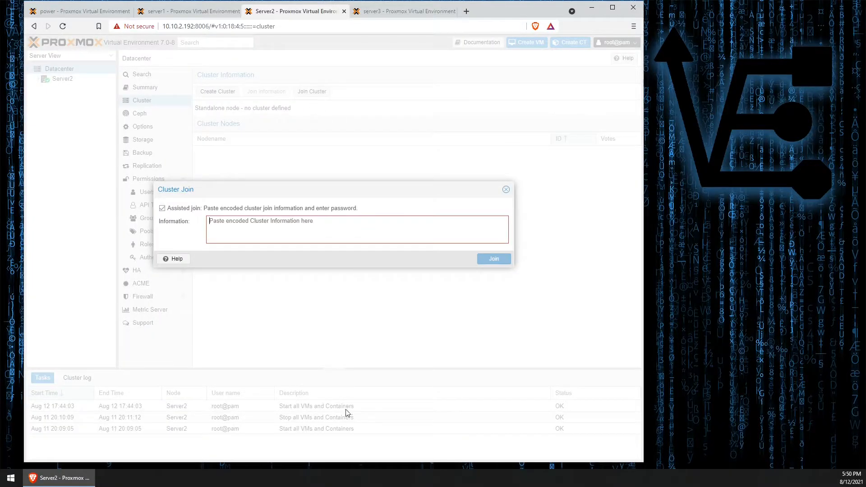
{"action": "right_click", "coordinate": [245, 234]}
{"action": "left_click", "coordinate": [277, 301]}
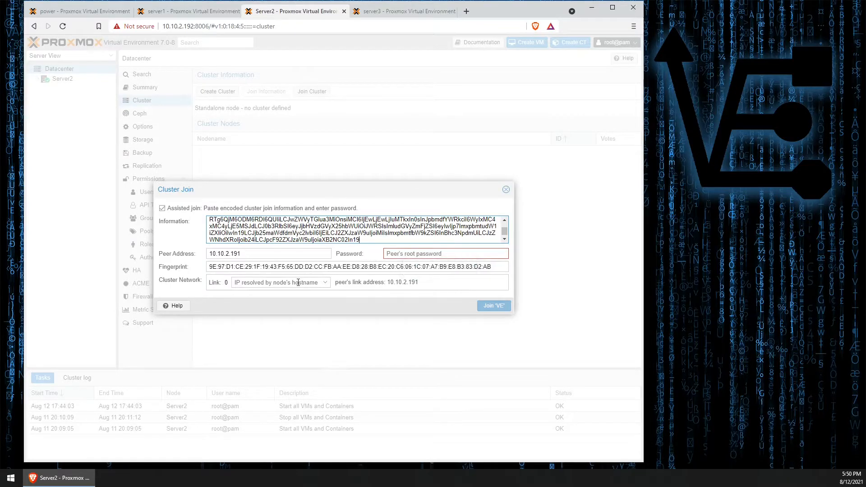
Enter the peer's root password and join Server2 to cluster VE.
{"action": "left_click", "coordinate": [409, 256]}
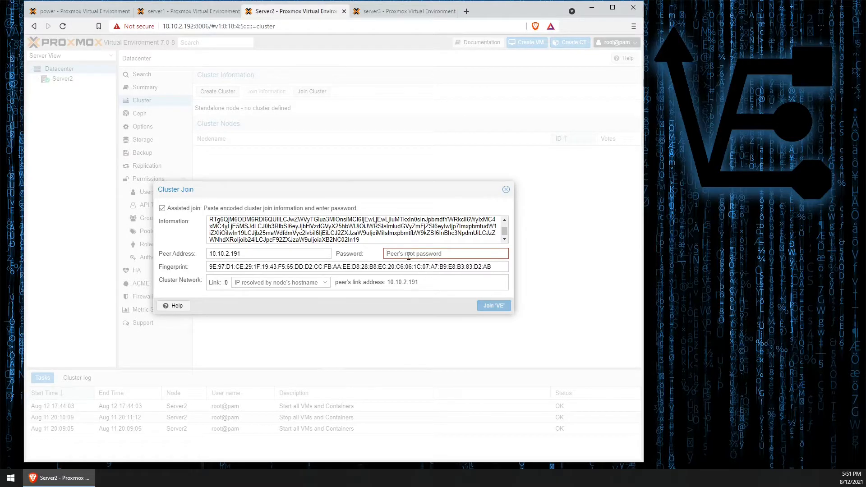
{"action": "type", "text": "p•••••"}
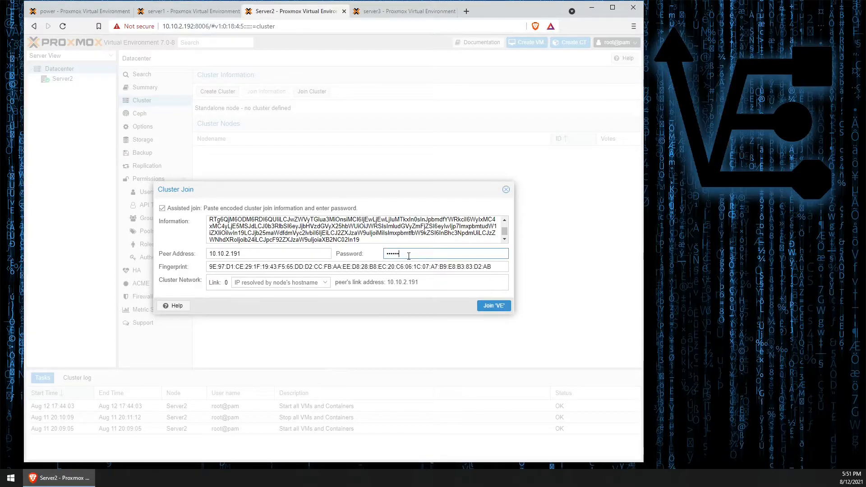
{"action": "left_click", "coordinate": [494, 307]}
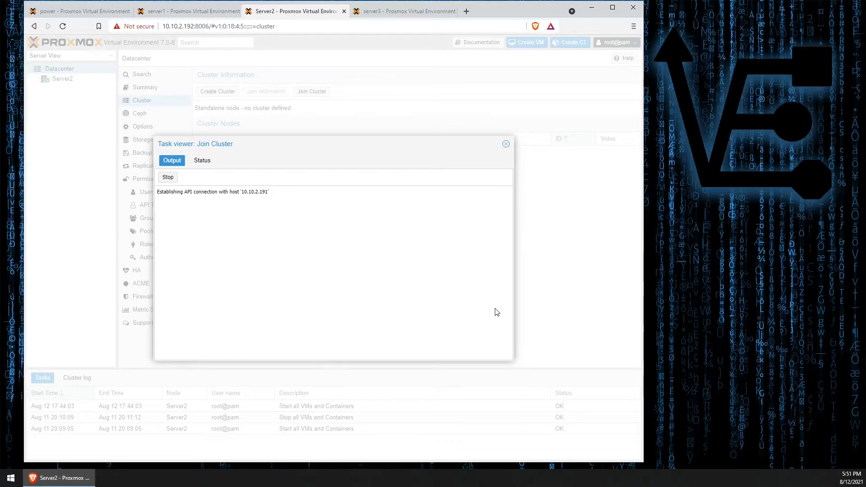
Join server3 to cluster VE using the copied join information and the peer's root password.
{"action": "left_click", "coordinate": [373, 12]}
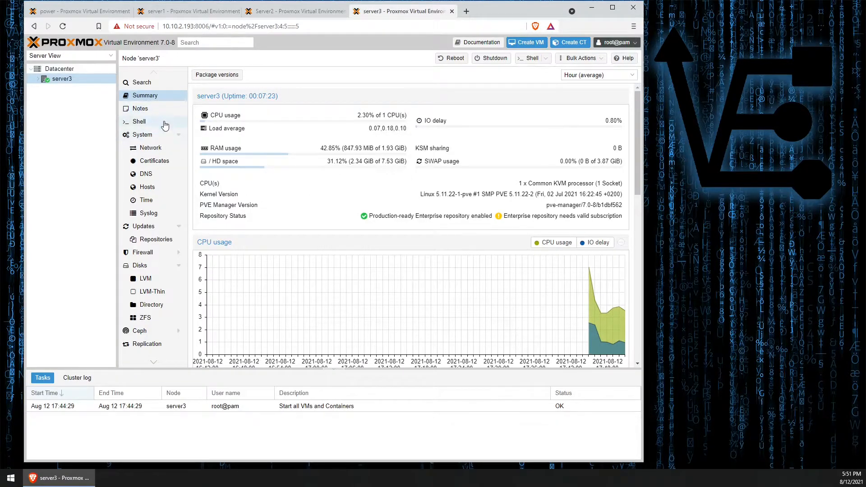
{"action": "left_click", "coordinate": [75, 69]}
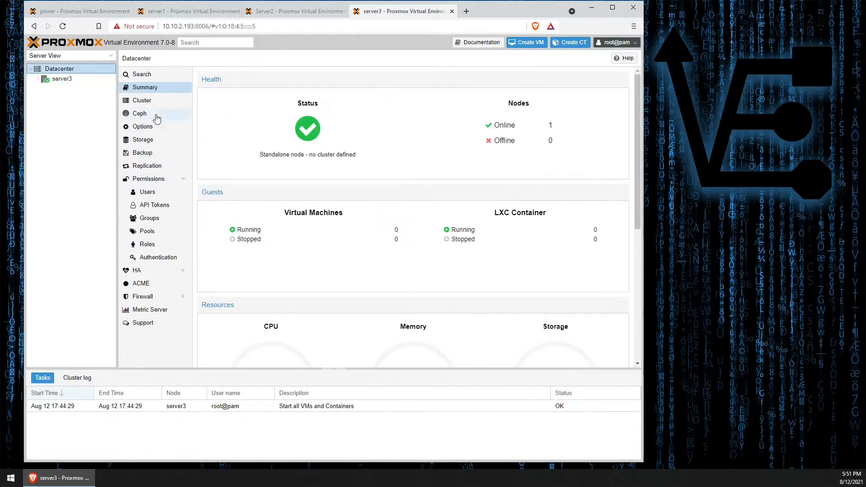
{"action": "left_click", "coordinate": [156, 102]}
{"action": "left_click", "coordinate": [312, 91]}
{"action": "right_click", "coordinate": [305, 225]}
{"action": "left_click", "coordinate": [327, 293]}
{"action": "left_click", "coordinate": [420, 254]}
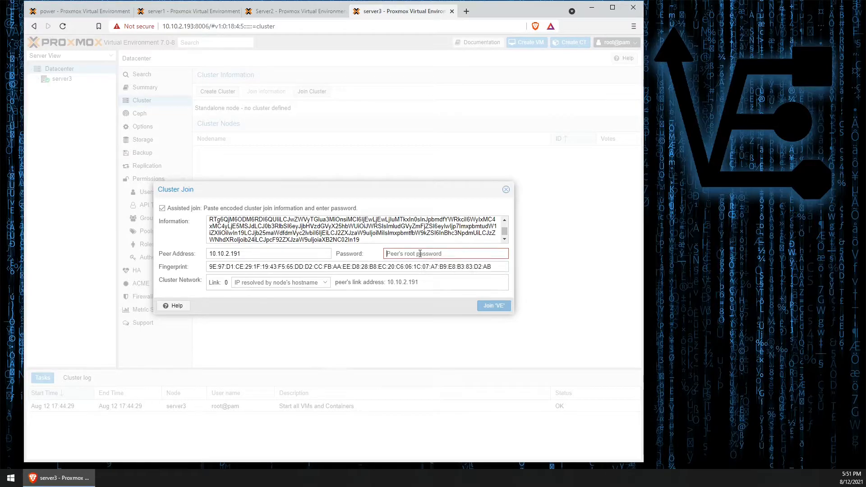
{"action": "type", "text": "••••••"}
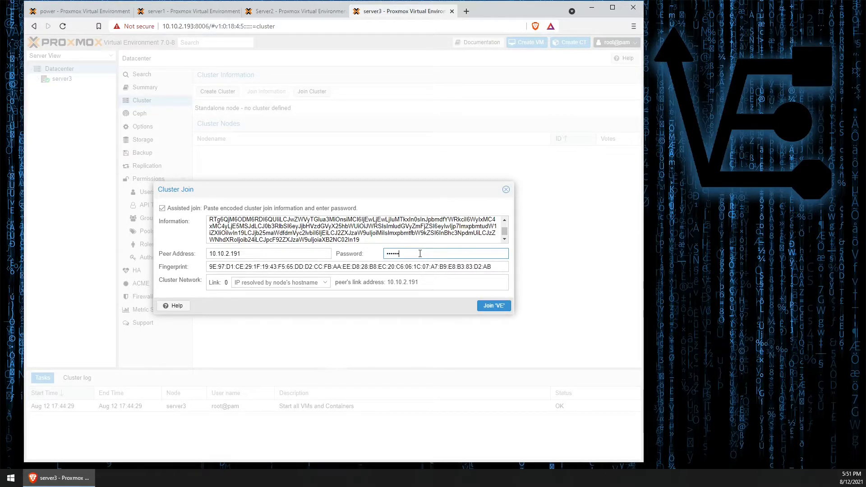
{"action": "left_click", "coordinate": [493, 310]}
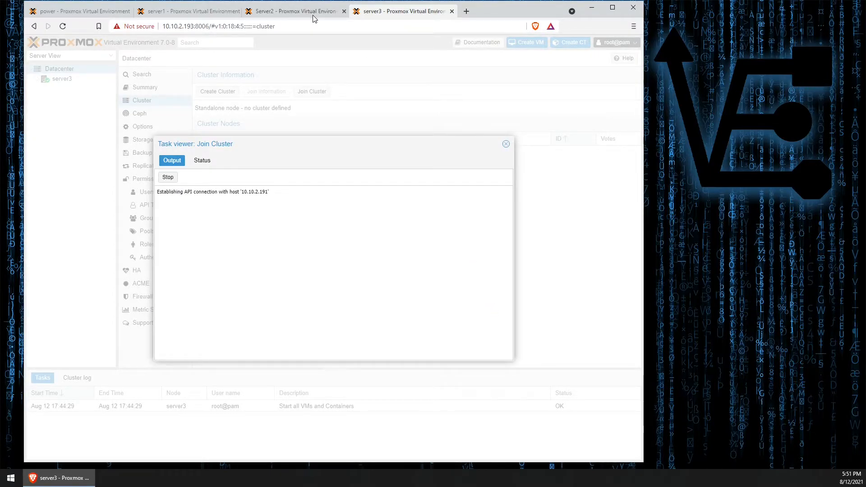
Close the join information on server1, reload its page and check the status of the cluster nodes.
{"action": "left_click", "coordinate": [171, 11]}
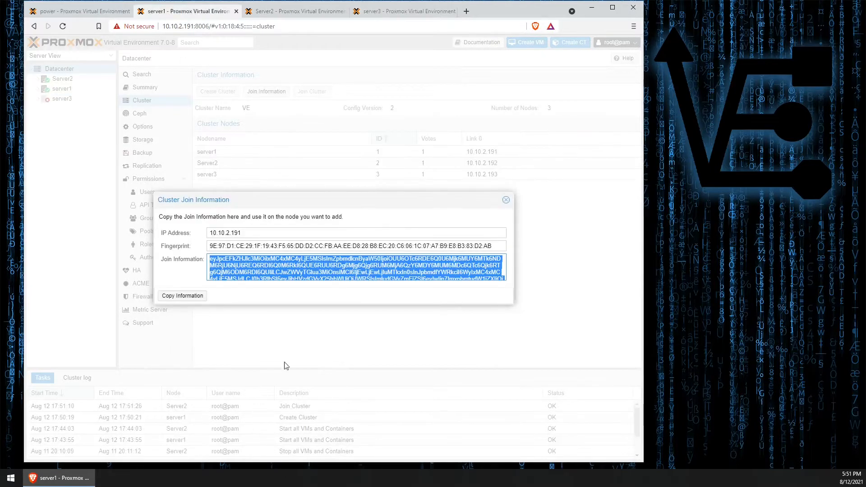
{"action": "left_click", "coordinate": [508, 201]}
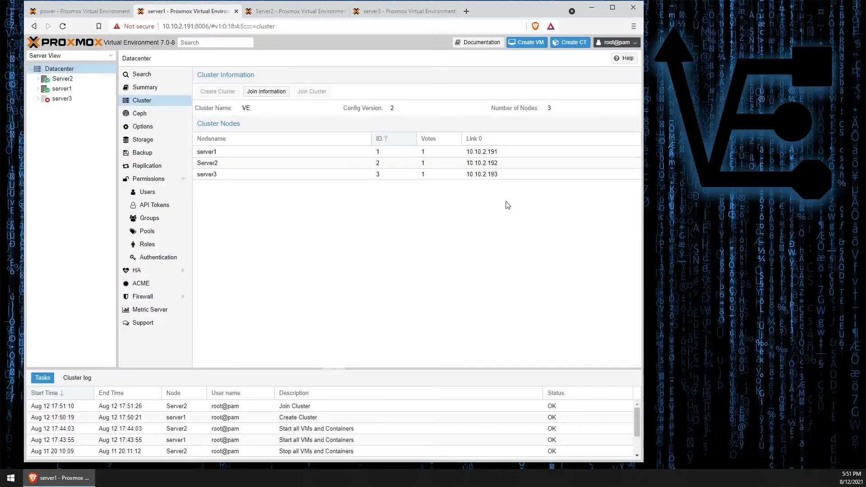
{"action": "left_click", "coordinate": [63, 25]}
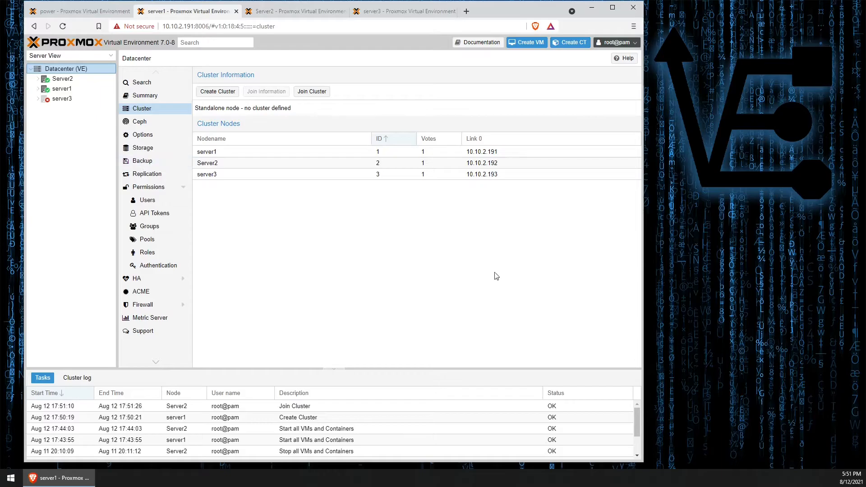
{"action": "left_click", "coordinate": [295, 10]}
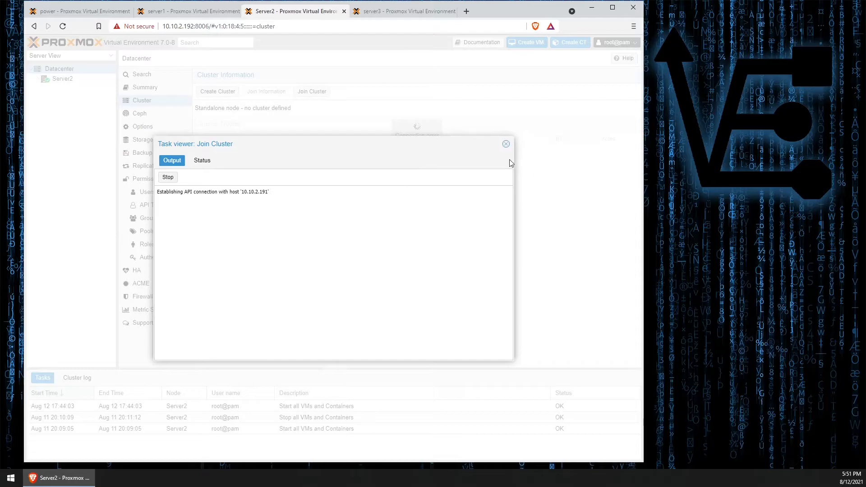
{"action": "left_click", "coordinate": [153, 13]}
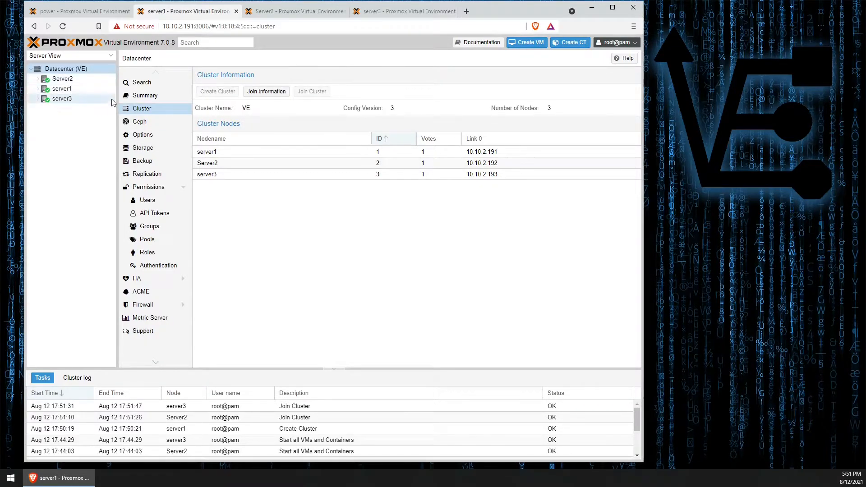
Close the join task output on Server2, reload its page and proceed past the certificate warning.
{"action": "left_click", "coordinate": [271, 11]}
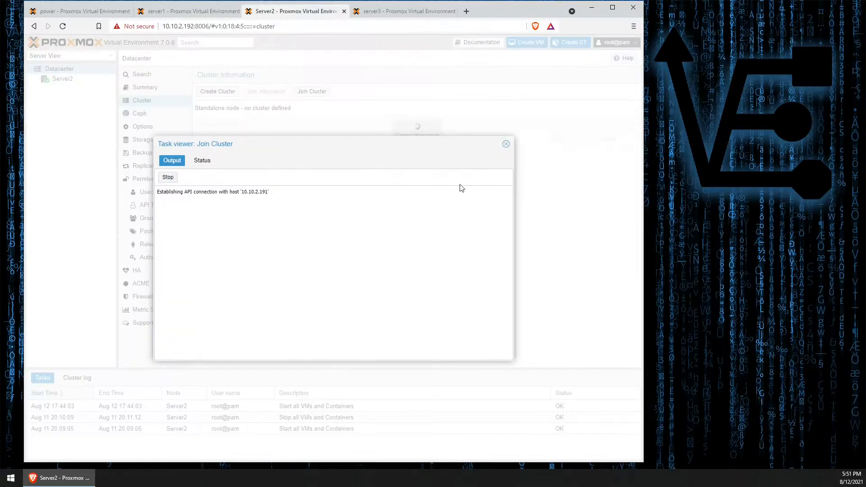
{"action": "left_click", "coordinate": [501, 139]}
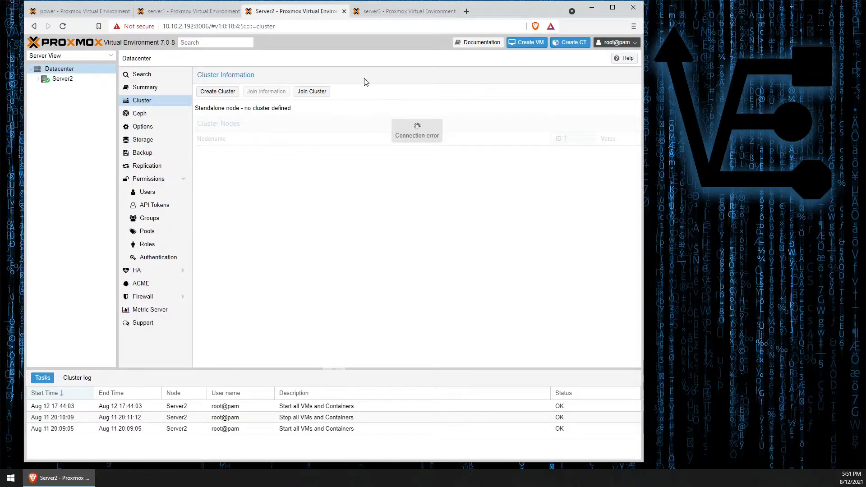
{"action": "left_click", "coordinate": [62, 26]}
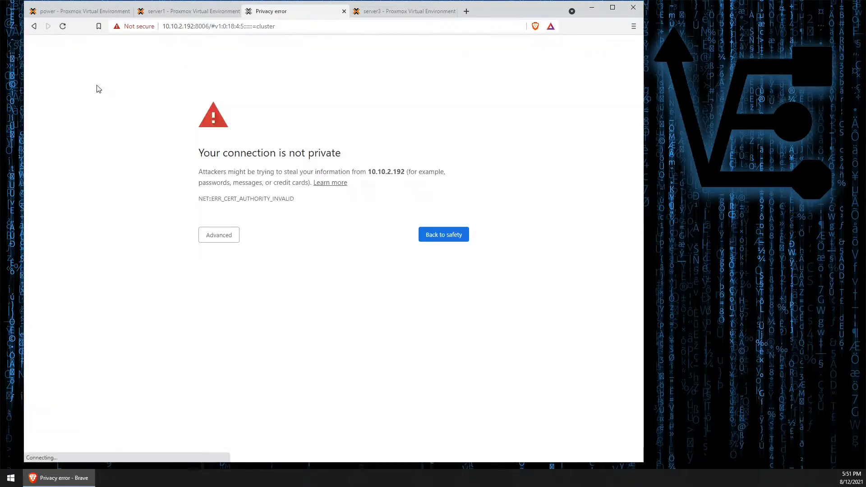
{"action": "left_click", "coordinate": [228, 238]}
{"action": "left_click", "coordinate": [249, 305]}
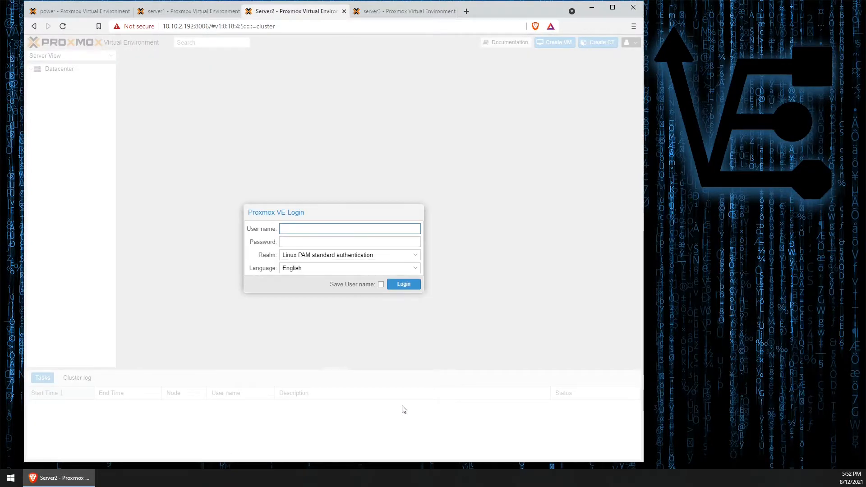
Log in to Server2 as root with the account password and dismiss the subscription notice.
{"action": "type", "text": "root"}
{"action": "key", "text": "Tab"}
{"action": "type", "text": "*****"}
{"action": "key", "text": "Return"}
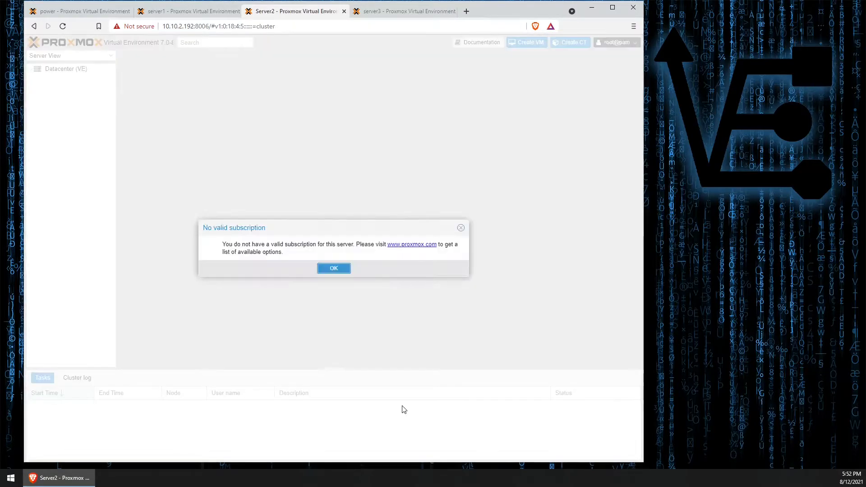
{"action": "left_click", "coordinate": [334, 268]}
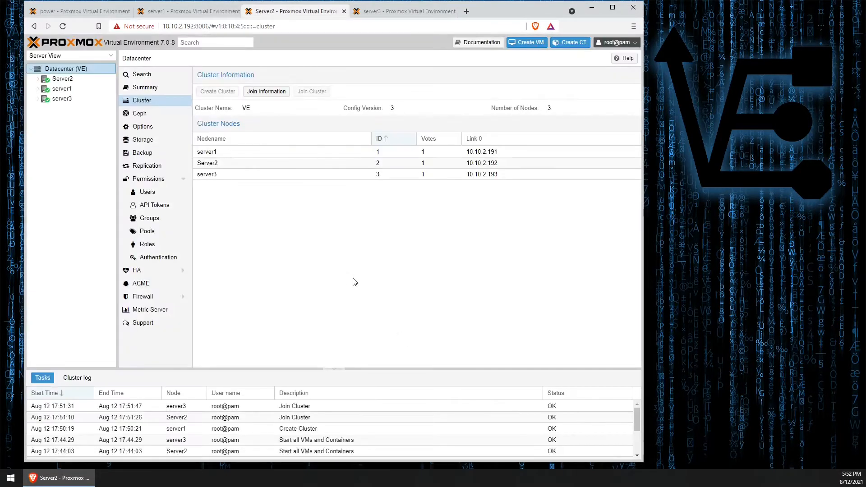
Check the cluster views of server1, Server2 and server3, and close the browser pages of server3 and Server2.
{"action": "left_click", "coordinate": [184, 11]}
{"action": "left_click", "coordinate": [291, 12]}
{"action": "left_click", "coordinate": [413, 12]}
{"action": "left_click", "coordinate": [506, 144]}
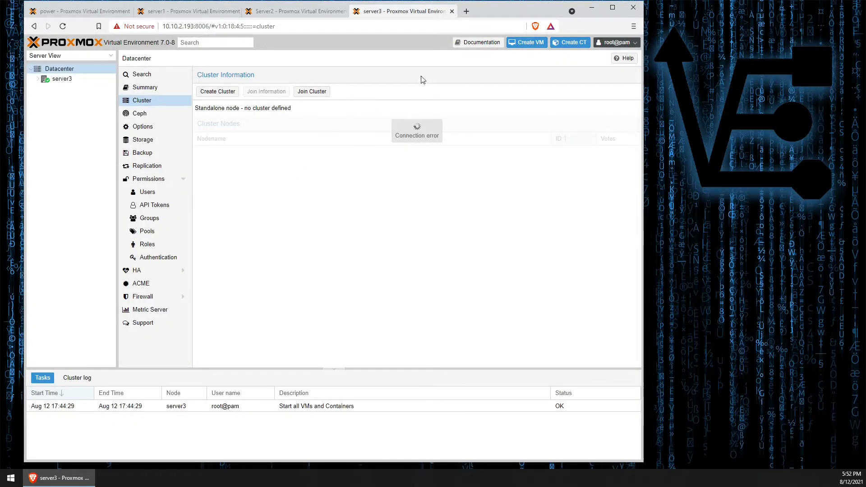
{"action": "left_click", "coordinate": [452, 10]}
{"action": "left_click", "coordinate": [344, 11]}
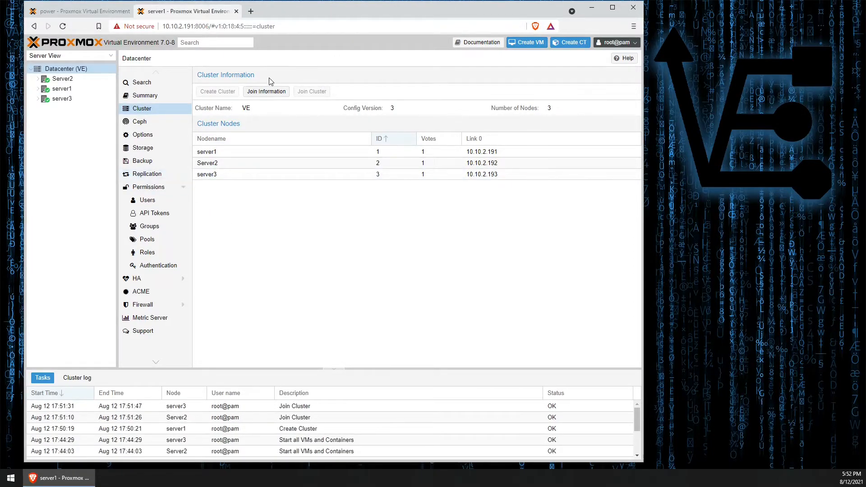
{"action": "left_click", "coordinate": [251, 11]}
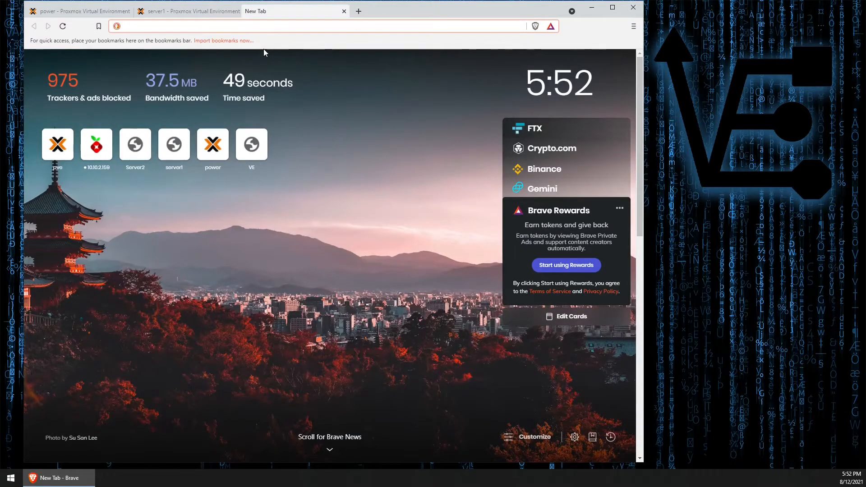
{"action": "type", "text": "https://10.10.2.163:8006"}
{"action": "key", "text": "Right"}
{"action": "key", "text": "Left"}
{"action": "key", "text": "Left"}
{"action": "key", "text": "Left"}
{"action": "key", "text": "Left"}
{"action": "key", "text": "Left"}
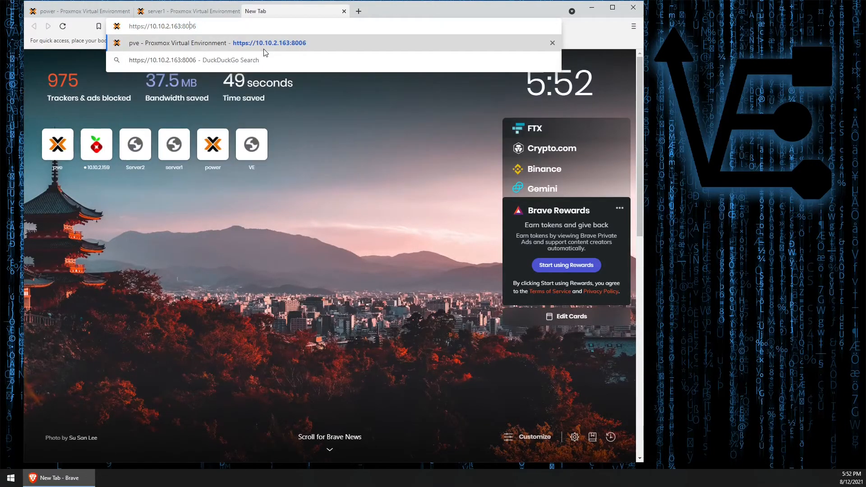
{"action": "key", "text": "BackSpace"}
{"action": "key", "text": "BackSpace"}
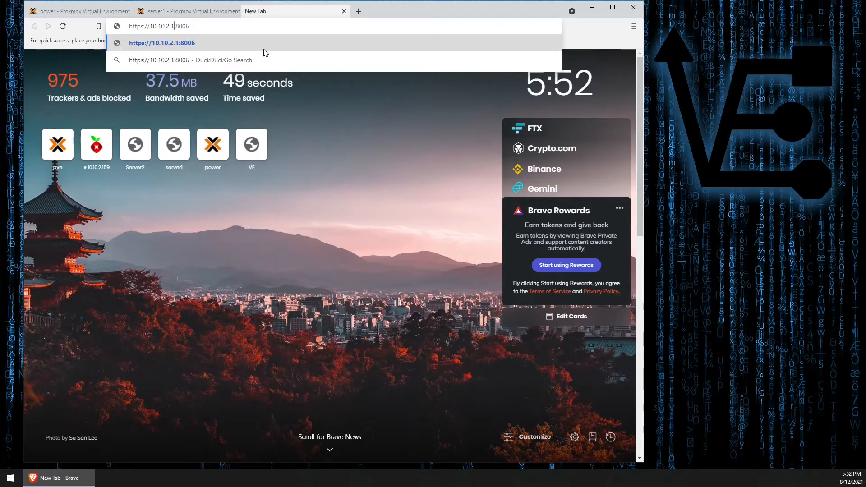
{"action": "type", "text": "93"}
{"action": "key", "text": "Return"}
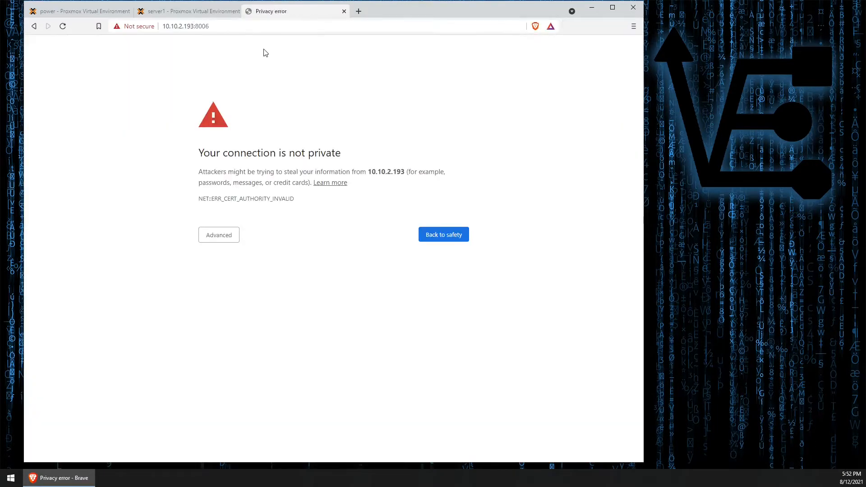
{"action": "left_click", "coordinate": [229, 235]}
{"action": "left_click", "coordinate": [265, 303]}
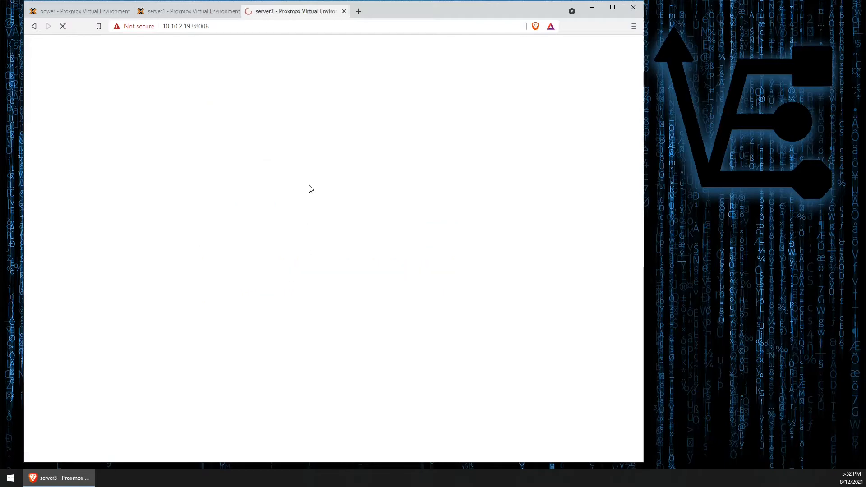
Log in to server3 as root with the account password and dismiss the subscription notice.
{"action": "type", "text": "root"}
{"action": "key", "text": "Tab"}
{"action": "type", "text": "•••••"}
{"action": "key", "text": "Return"}
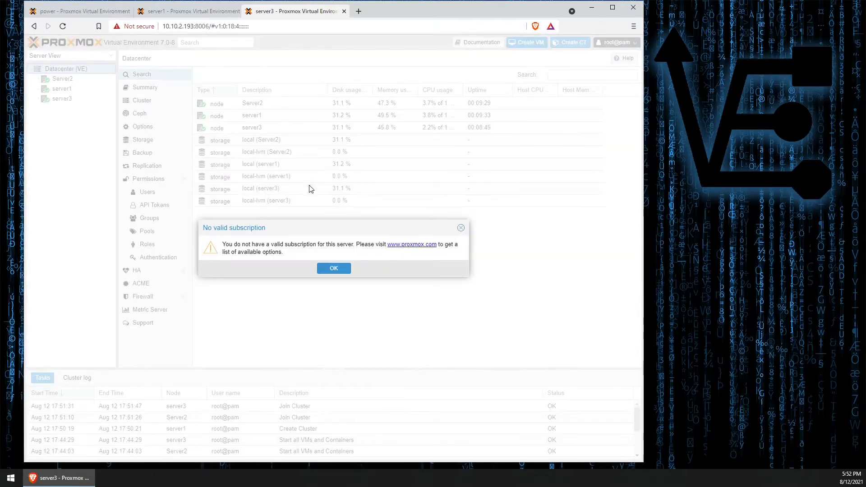
{"action": "left_click", "coordinate": [335, 269]}
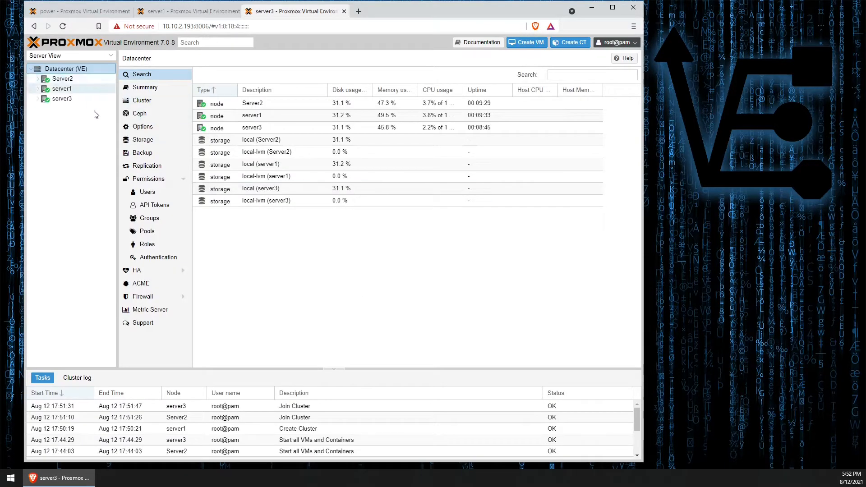
Return to server1's interface, view the datacenter's Ceph status, and open the summary of node server3.
{"action": "left_click", "coordinate": [212, 11]}
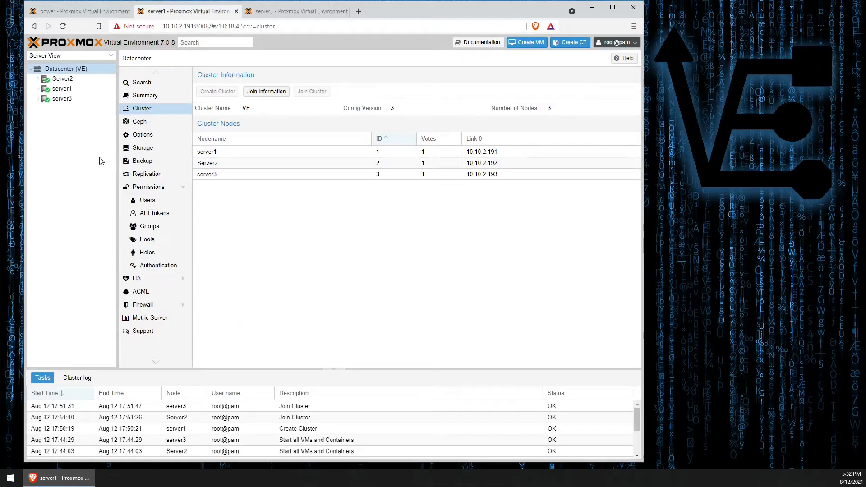
{"action": "left_click", "coordinate": [161, 122]}
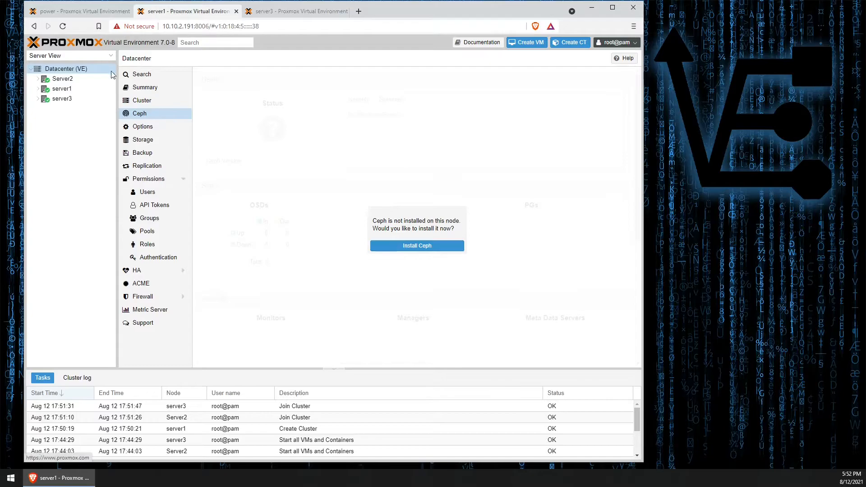
{"action": "left_click", "coordinate": [75, 79]}
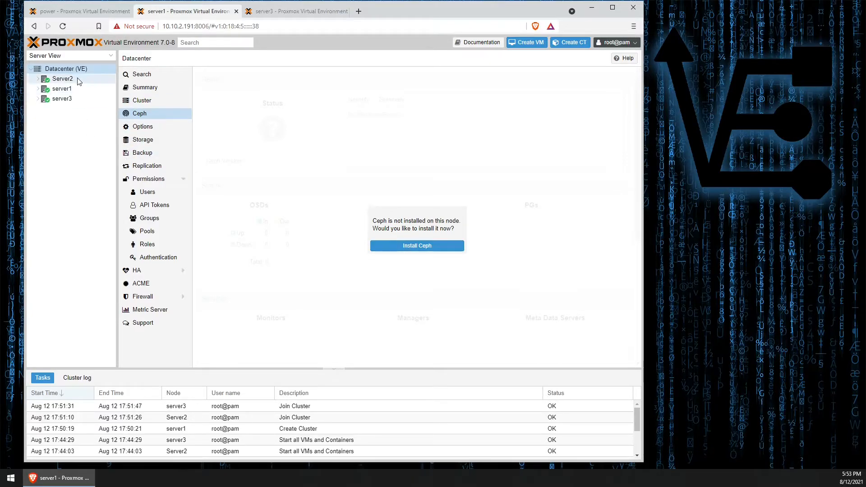
{"action": "left_click", "coordinate": [83, 99]}
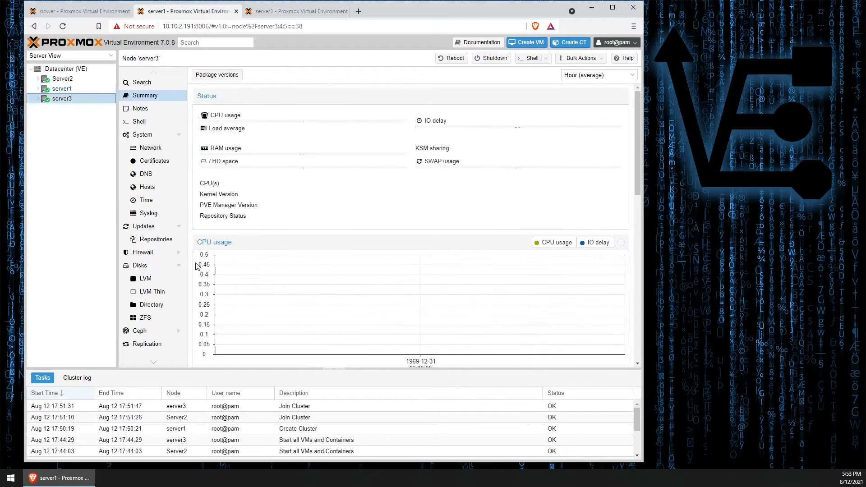